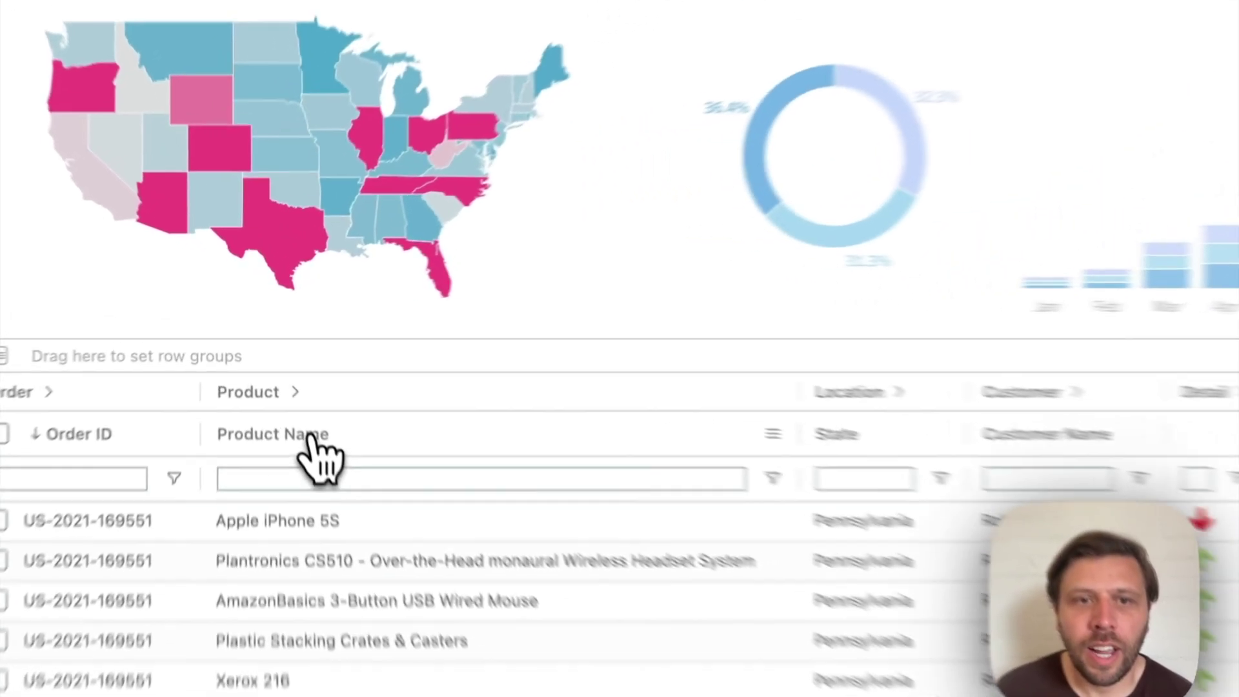
Remove the Product Name column from the grid, briefly adding then removing the Index column.
{"action": "left_click_drag", "start_coordinate": [308, 436], "coordinate": [342, 248]}
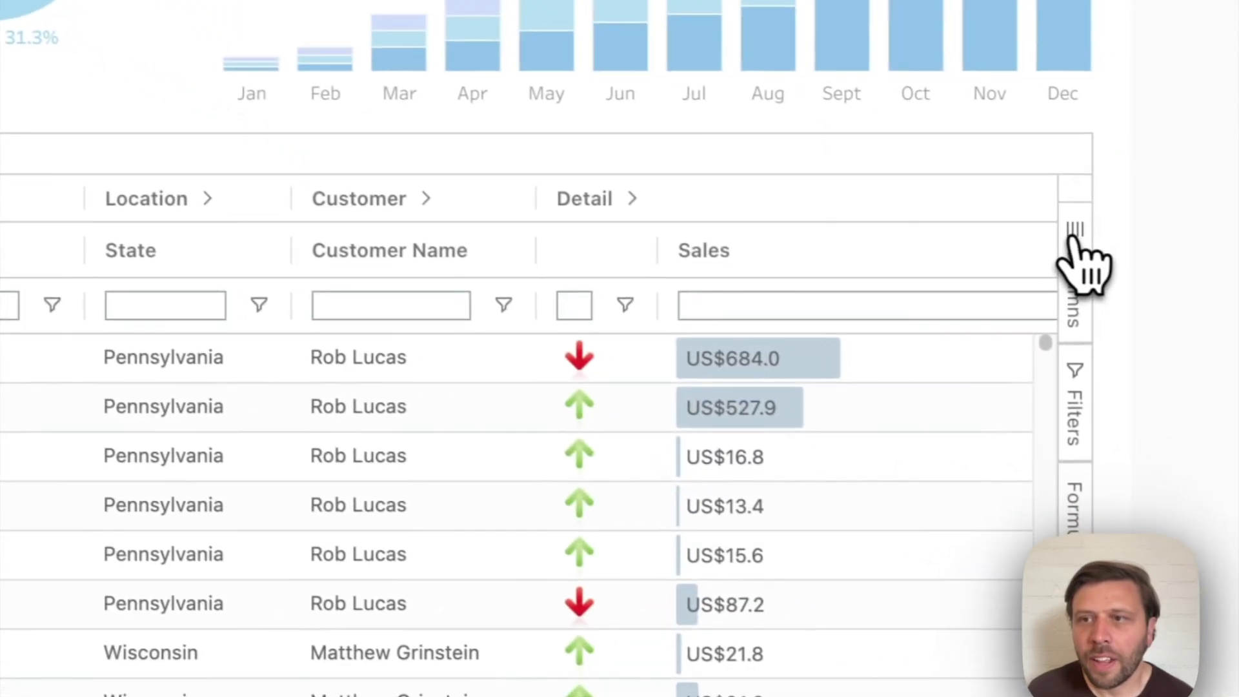
{"action": "left_click", "coordinate": [1067, 239]}
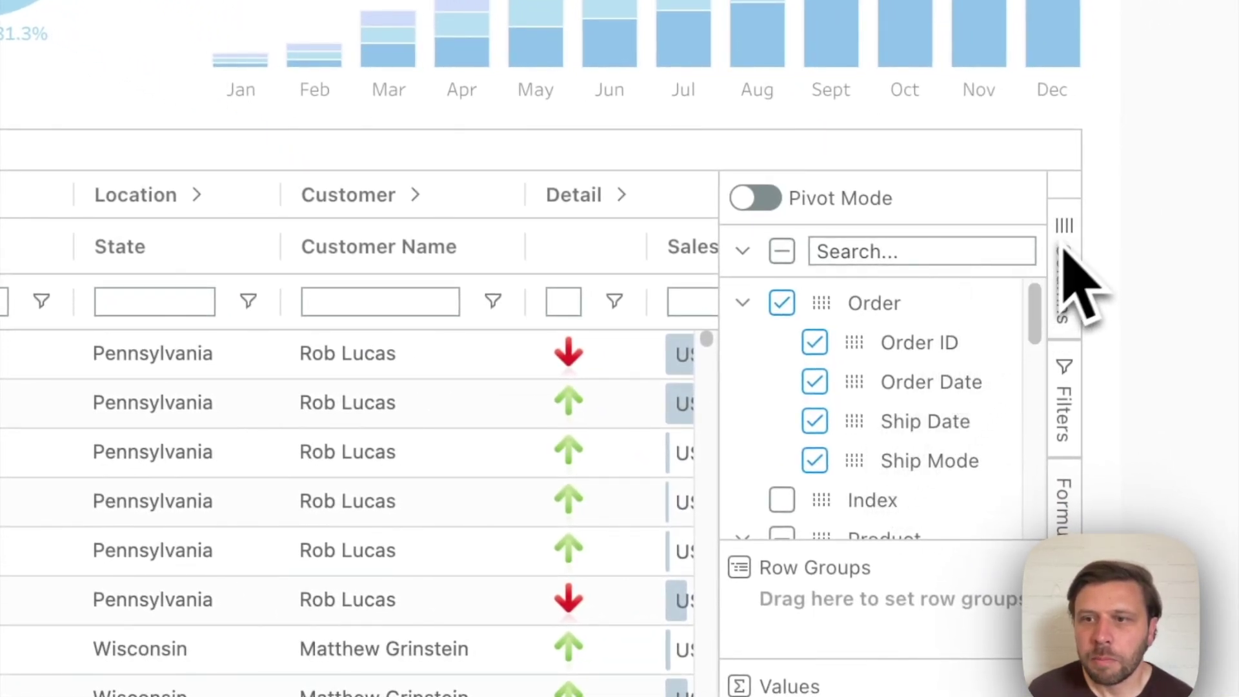
{"action": "left_click", "coordinate": [781, 500]}
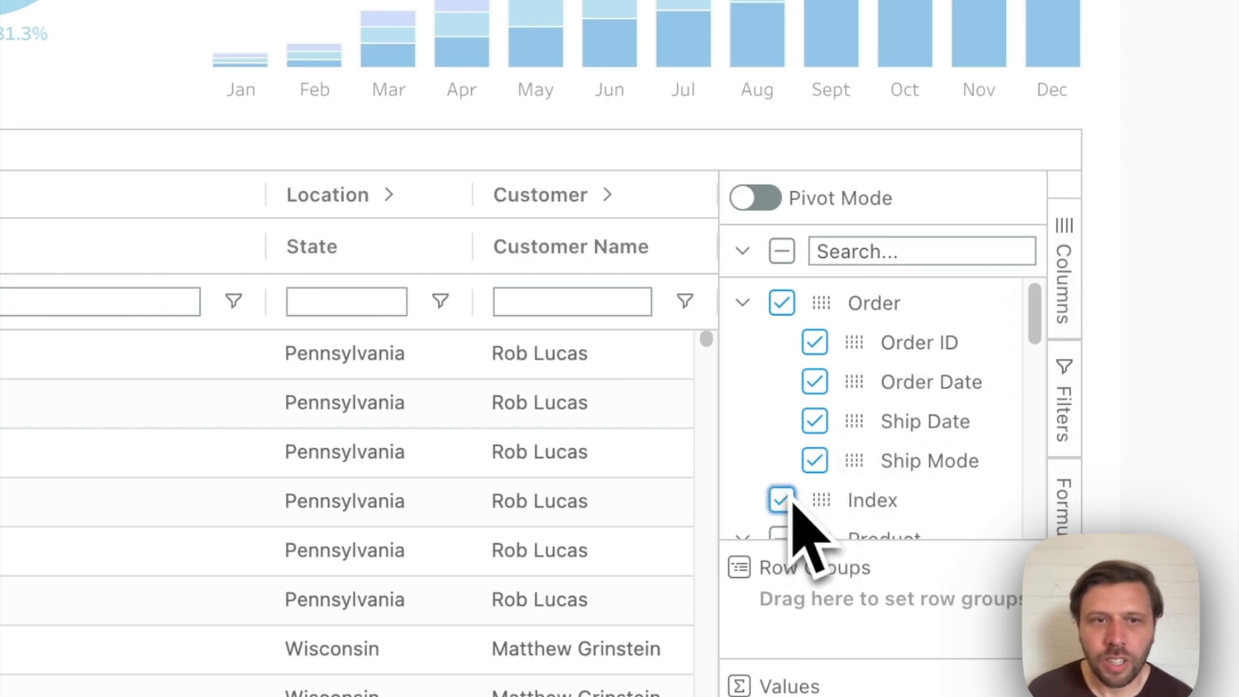
{"action": "left_click", "coordinate": [784, 500]}
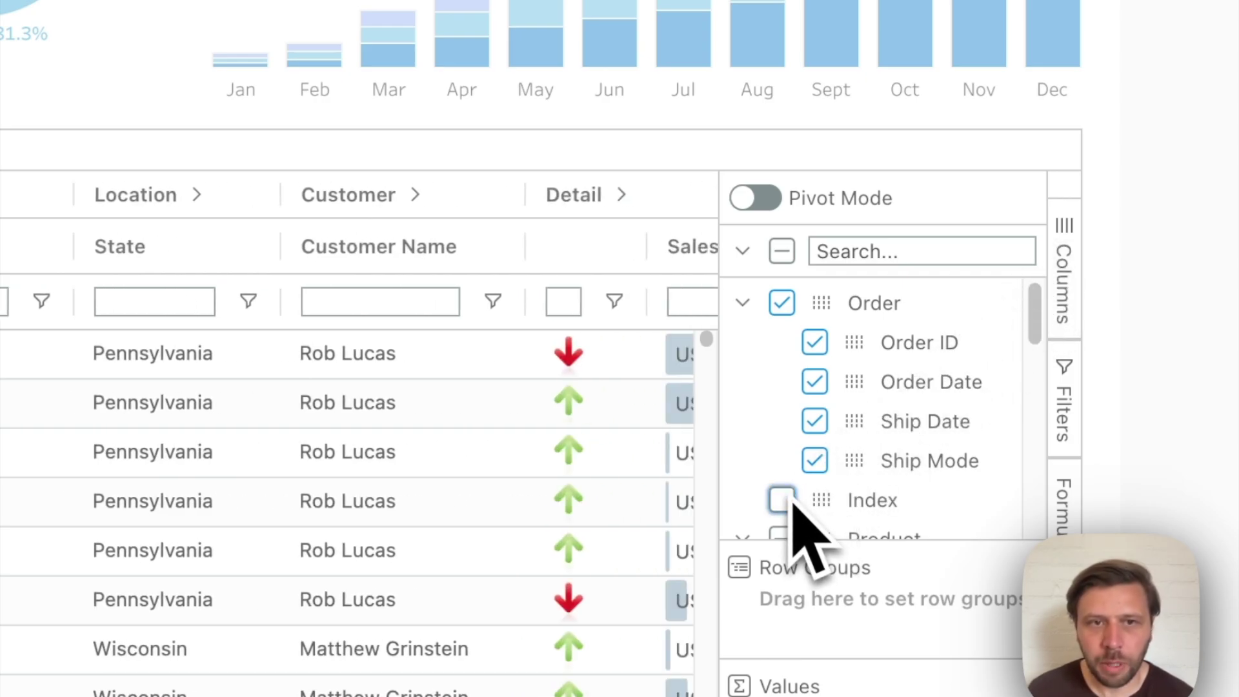
{"action": "left_click", "coordinate": [1069, 270]}
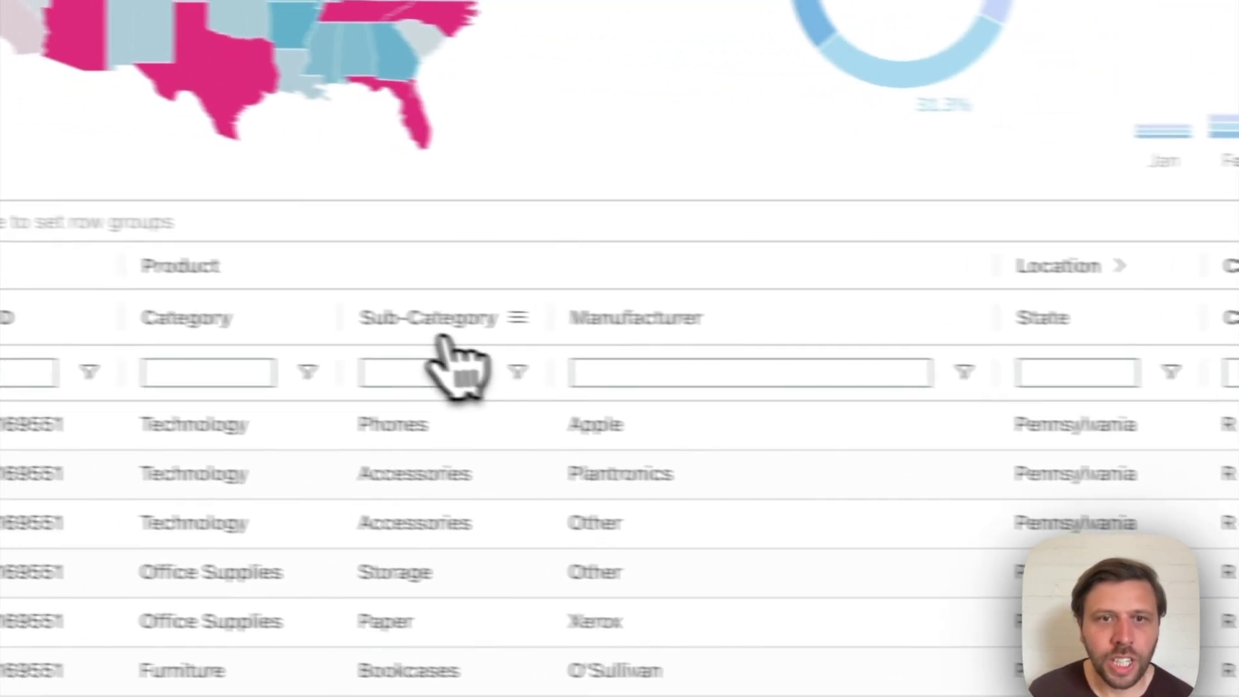
Reorder the Product columns to Manufacturer, Category, then Sub-Category.
{"action": "left_click_drag", "start_coordinate": [445, 336], "coordinate": [738, 351]}
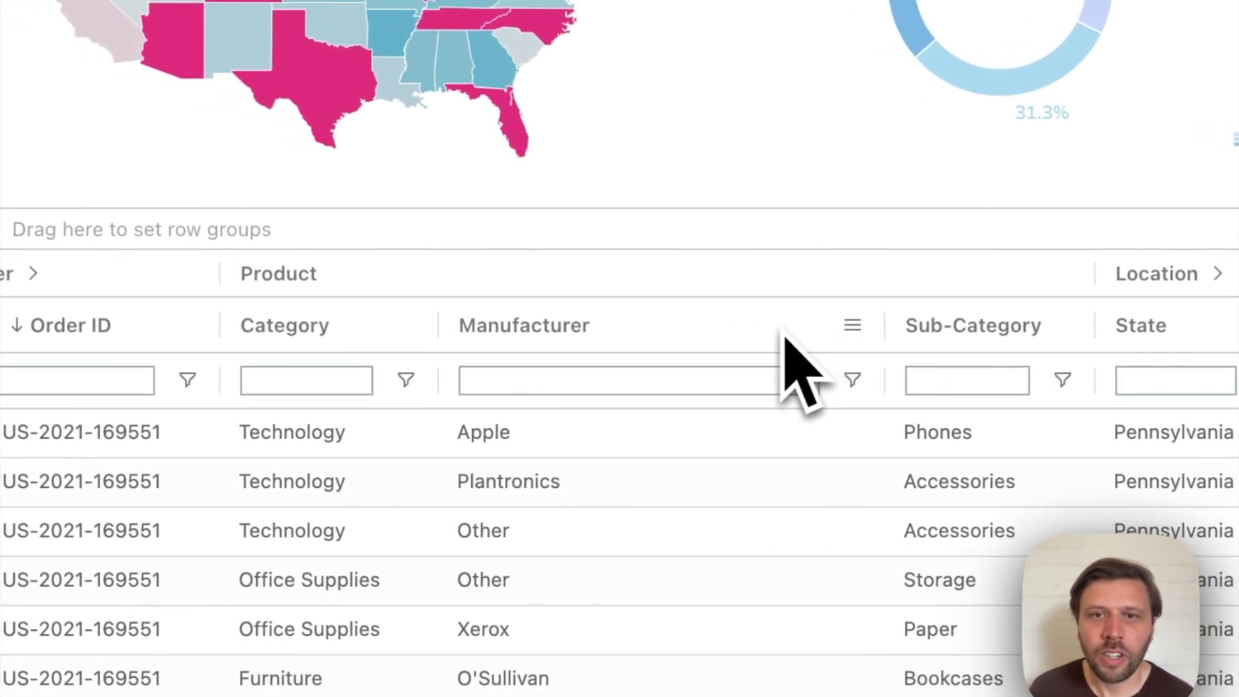
{"action": "left_click_drag", "start_coordinate": [336, 326], "coordinate": [750, 323]}
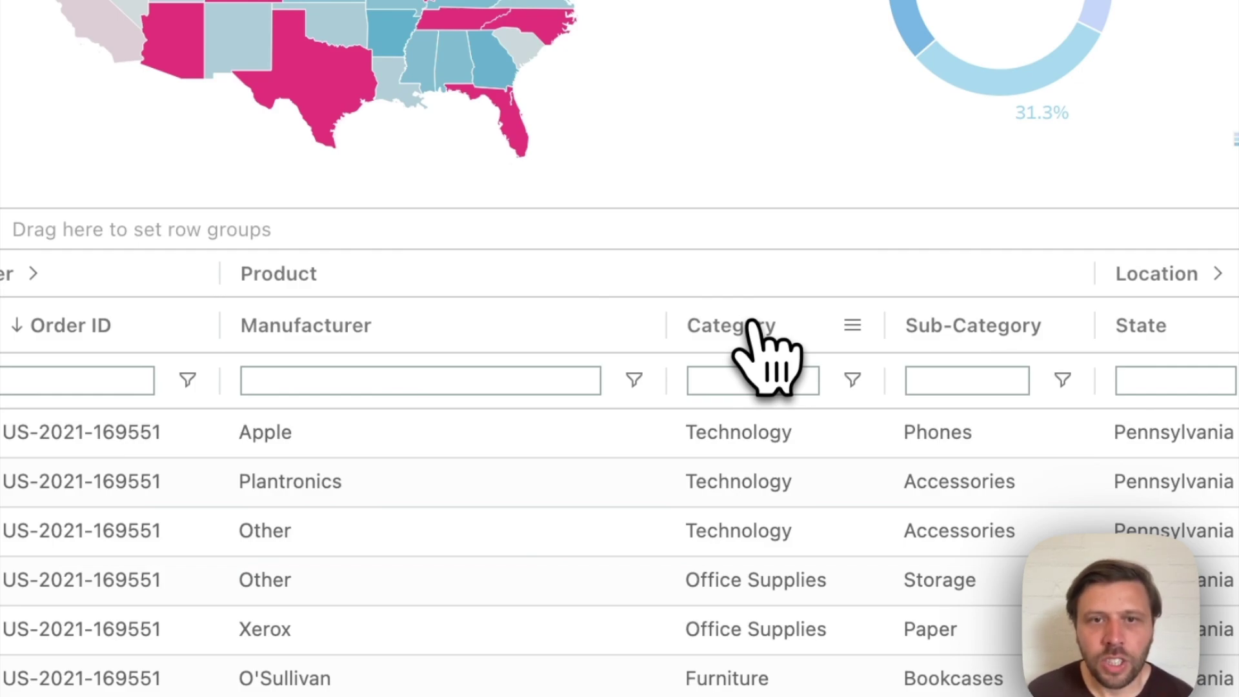
Sort the grid ascending by Category, with Sub-Category as a secondary ascending sort.
{"action": "left_click", "coordinate": [751, 321]}
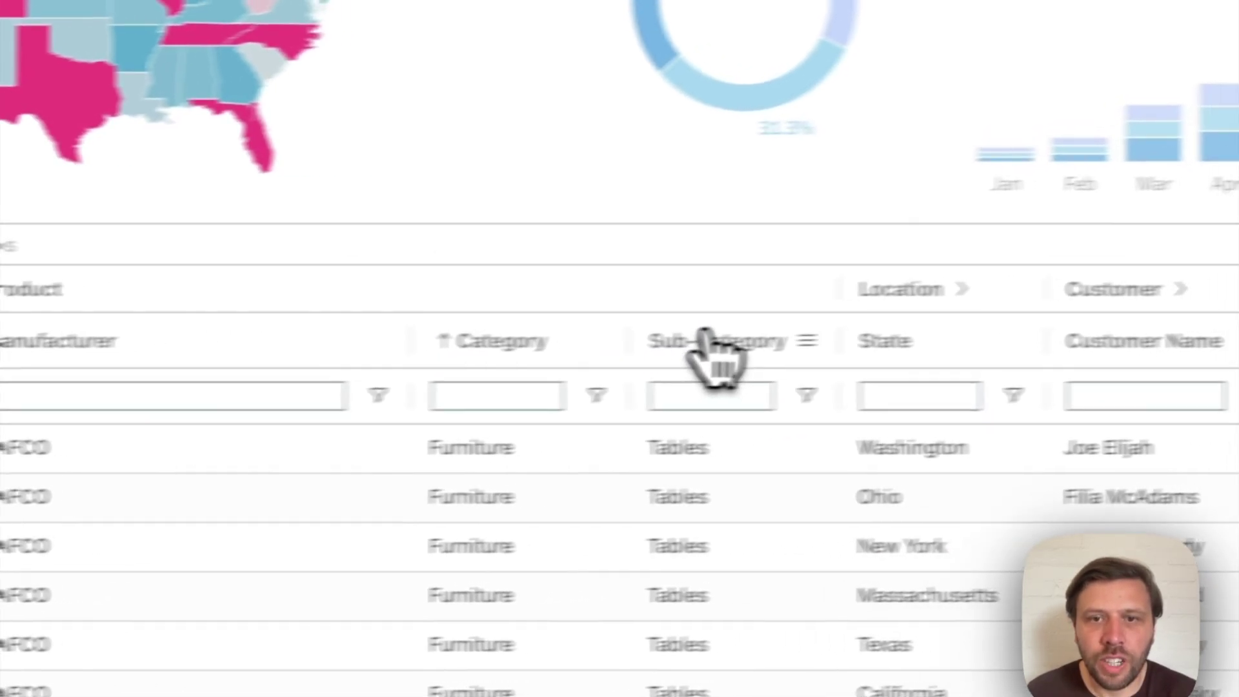
{"action": "left_click", "coordinate": [971, 332], "text": "shift"}
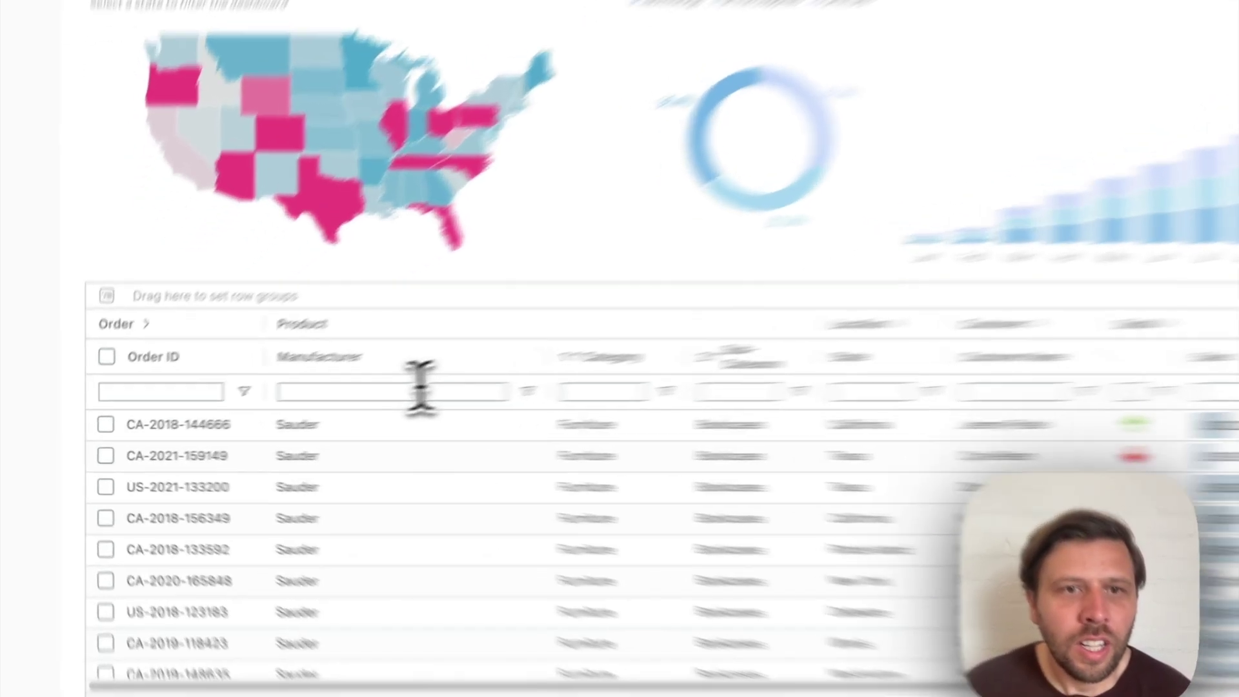
Filter the Manufacturer column for 'xero' so only Xerox rows remain.
{"action": "left_click", "coordinate": [334, 403]}
{"action": "type", "text": "xero"}
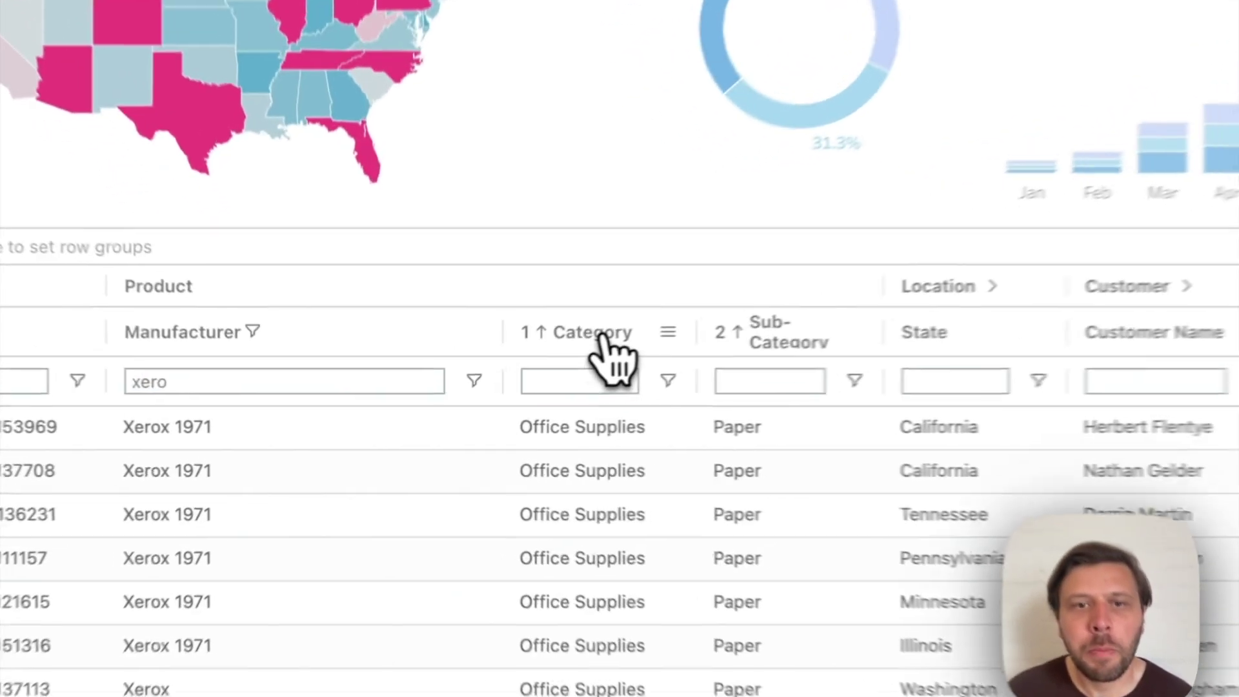
Group rows by Category then Sub-Category and expand Office Supplies > Paper.
{"action": "left_click_drag", "start_coordinate": [606, 342], "coordinate": [478, 251]}
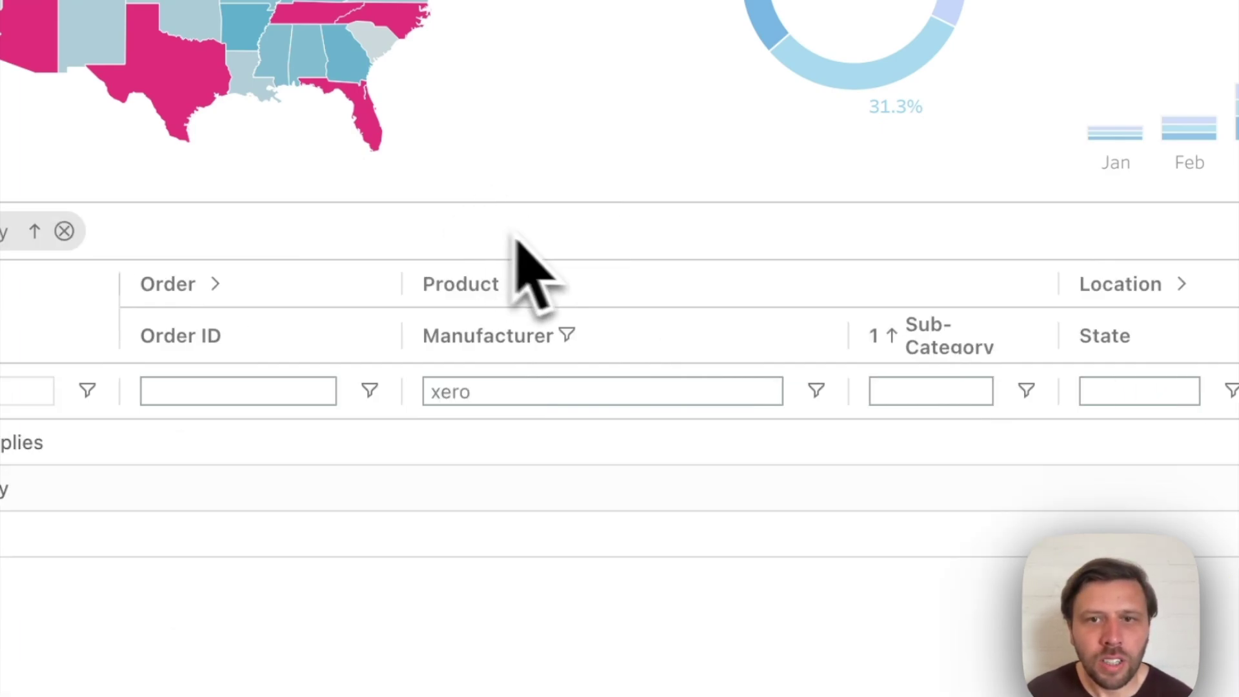
{"action": "left_click_drag", "start_coordinate": [923, 337], "coordinate": [791, 242]}
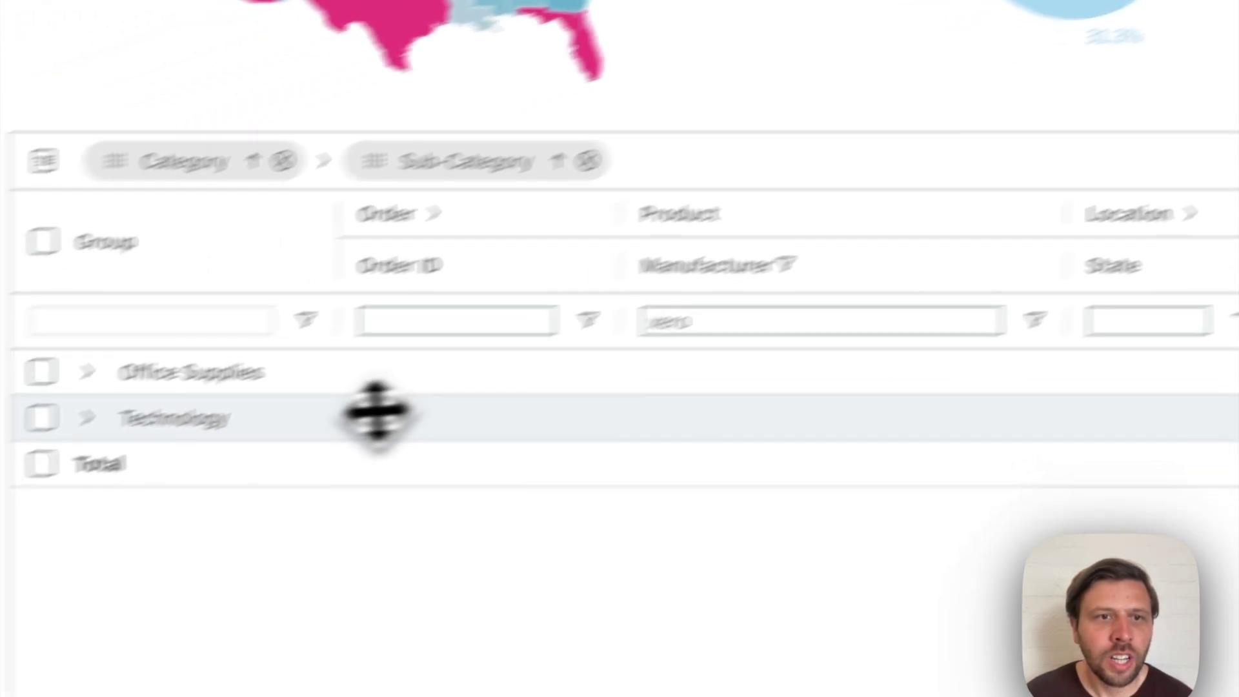
{"action": "left_click", "coordinate": [236, 326]}
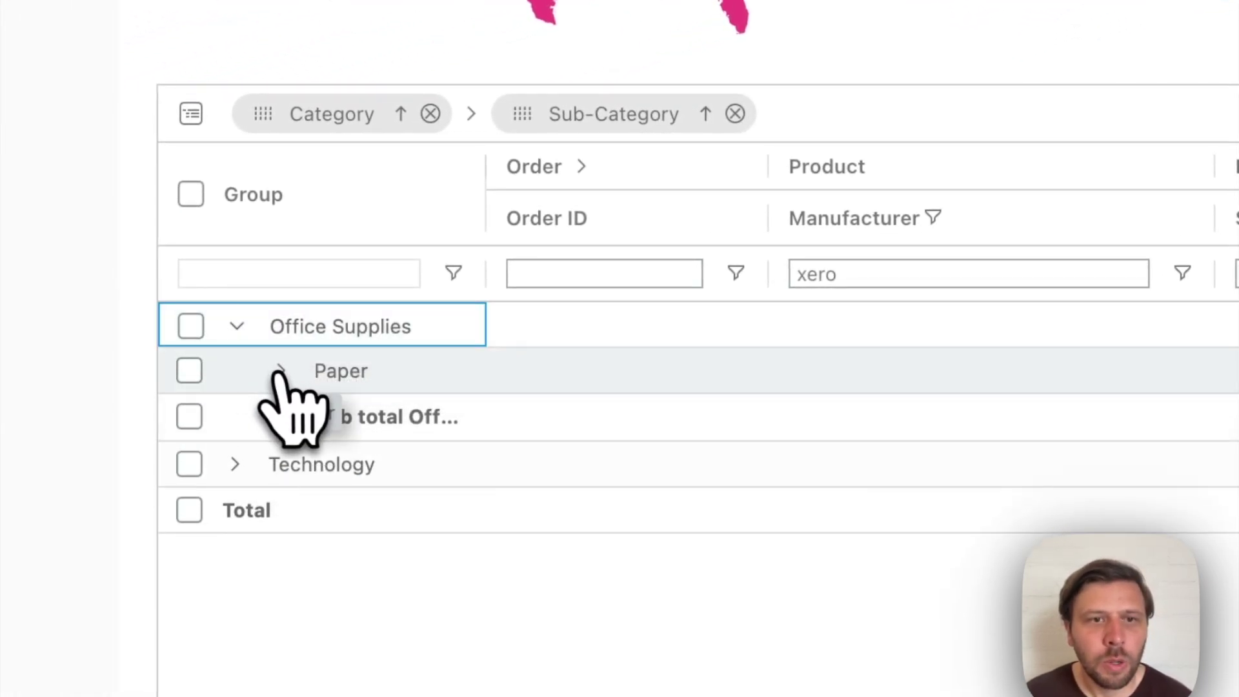
{"action": "left_click", "coordinate": [281, 371]}
Browse the Paper orders, then collapse Office Supplies and expand Technology > Machines.
{"action": "scroll", "coordinate": [774, 360], "scroll_direction": "down", "scroll_amount": 2}
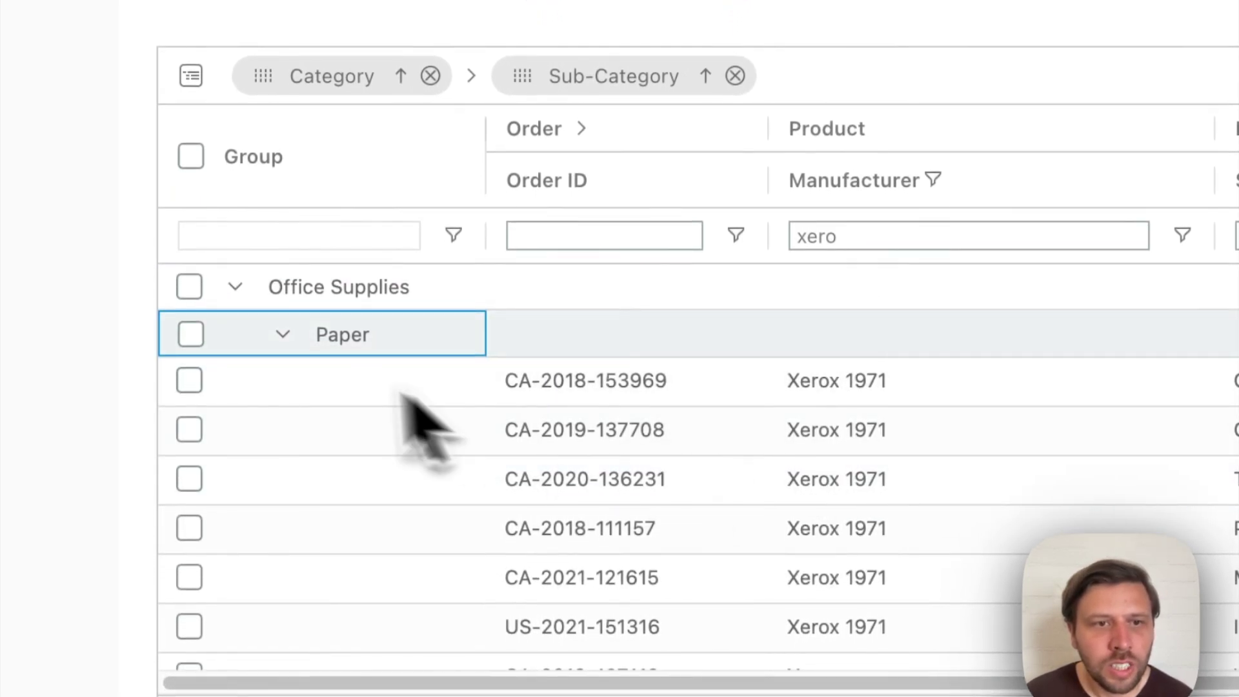
{"action": "scroll", "coordinate": [858, 491], "scroll_direction": "down", "scroll_amount": 2}
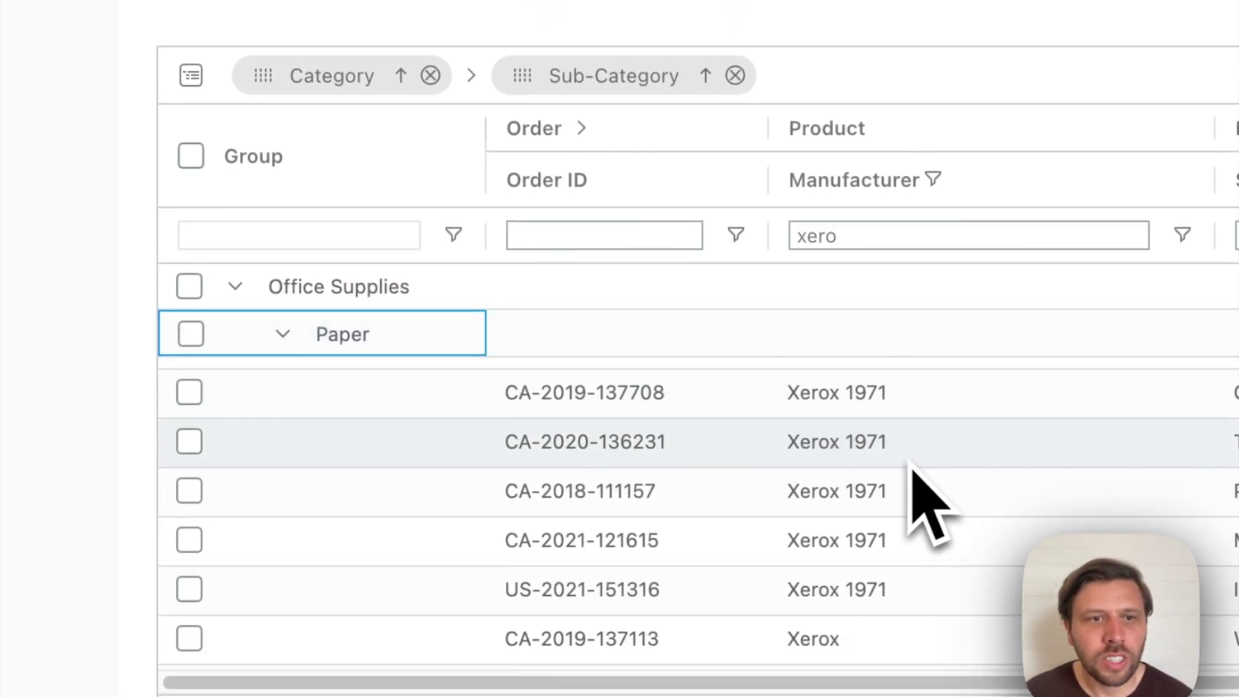
{"action": "scroll", "coordinate": [677, 494], "scroll_direction": "up", "scroll_amount": 4}
{"action": "left_click", "coordinate": [240, 407]}
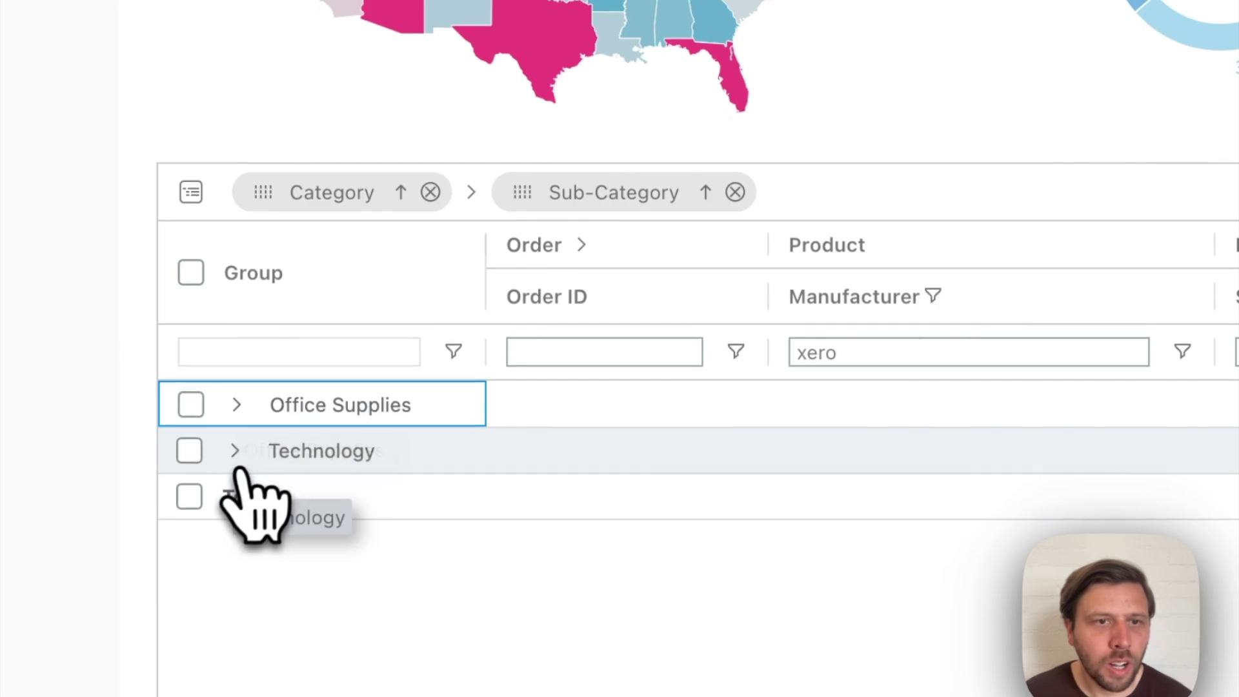
{"action": "left_click", "coordinate": [239, 468]}
{"action": "left_click", "coordinate": [283, 502]}
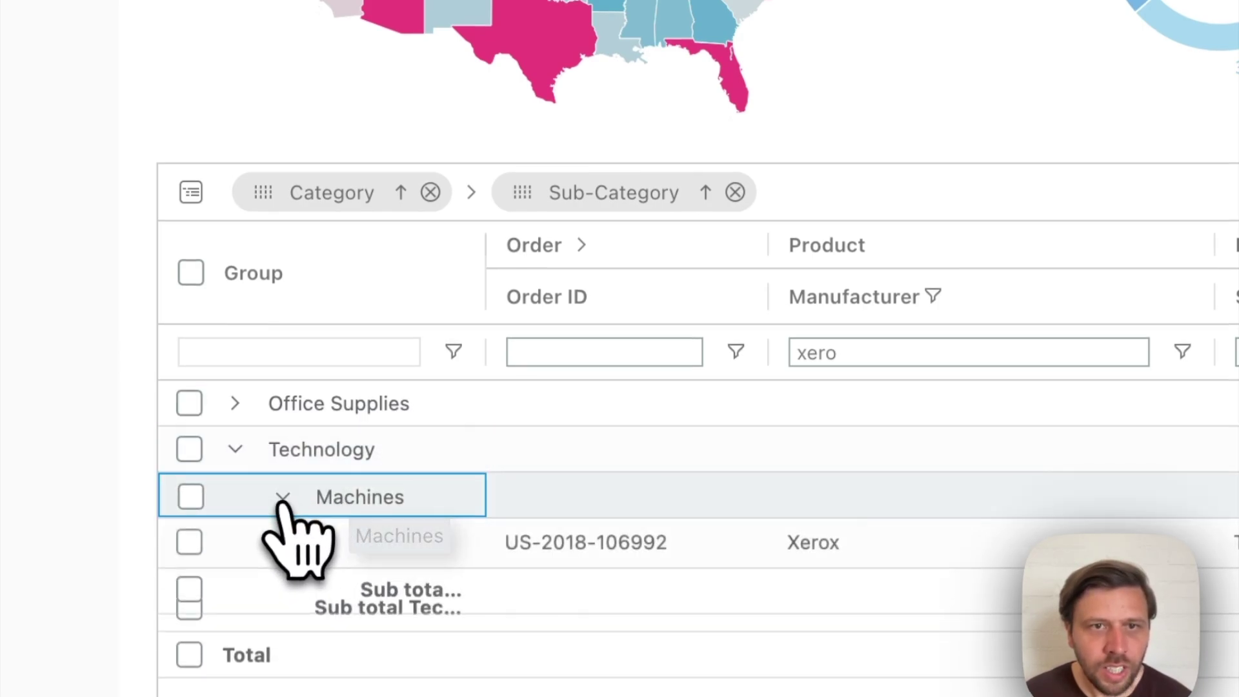
Regroup by Sub-Category, Category, then Customer Name, expanding Paper > Office Supplies to list customers.
{"action": "left_click_drag", "start_coordinate": [266, 191], "coordinate": [647, 191]}
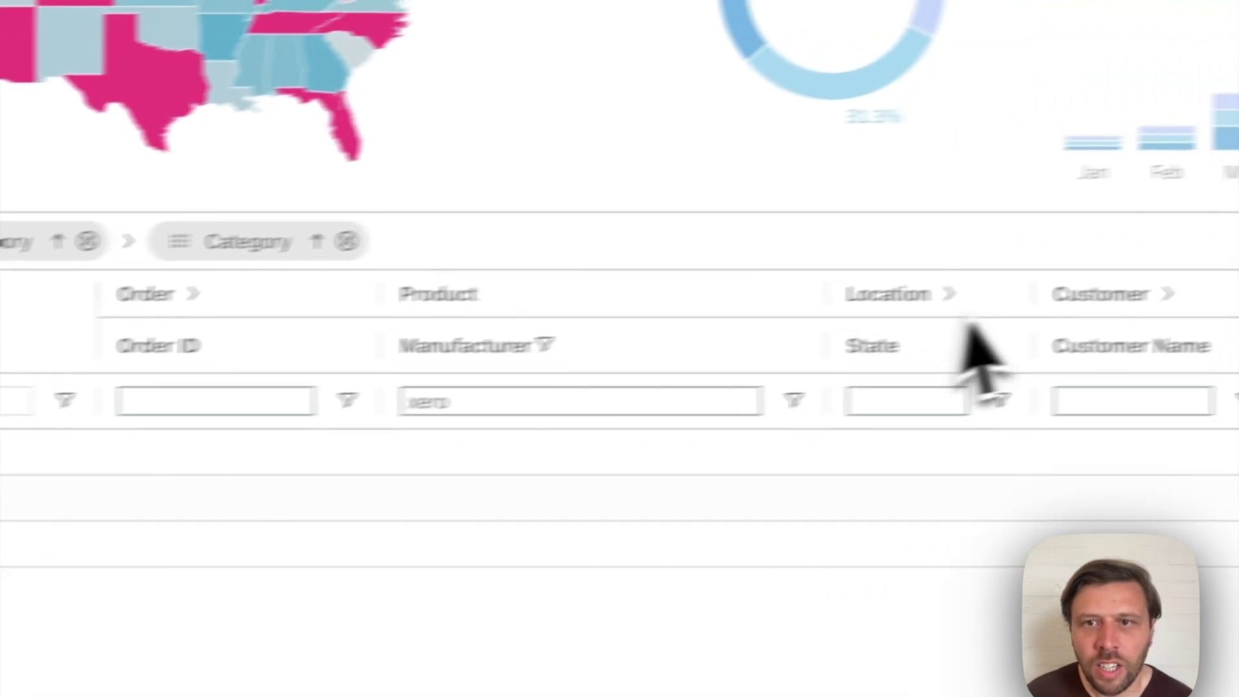
{"action": "left_click_drag", "start_coordinate": [1128, 347], "coordinate": [691, 241]}
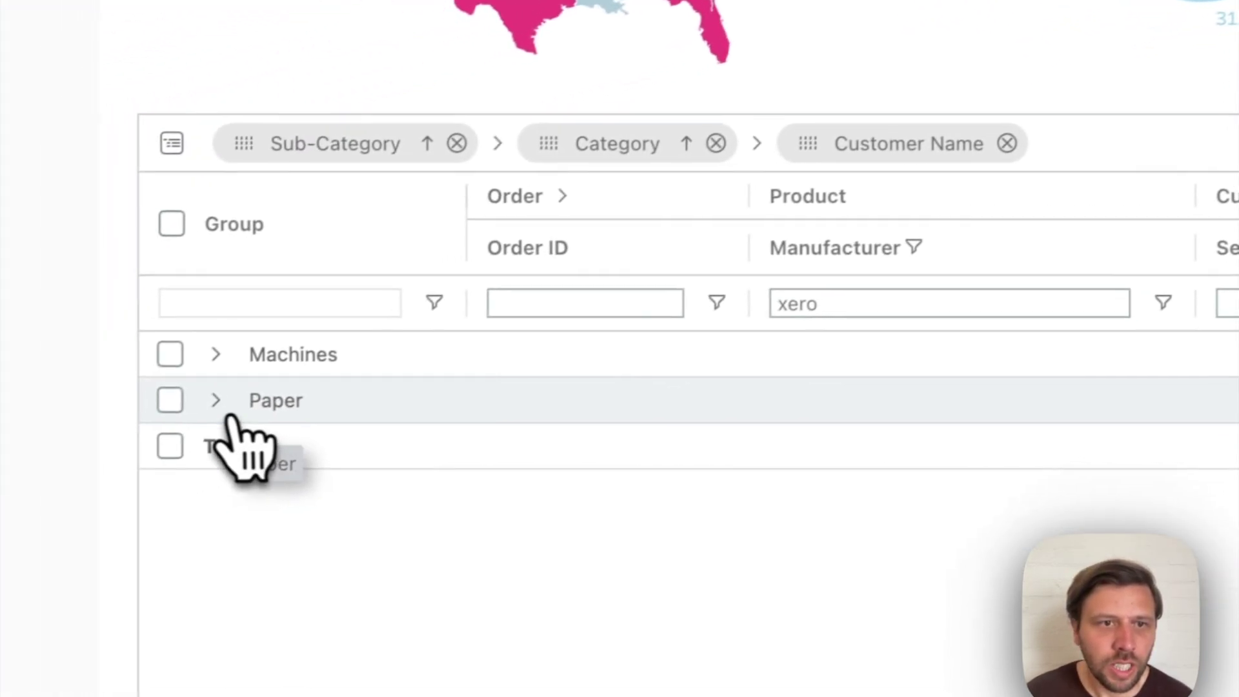
{"action": "left_click", "coordinate": [232, 417]}
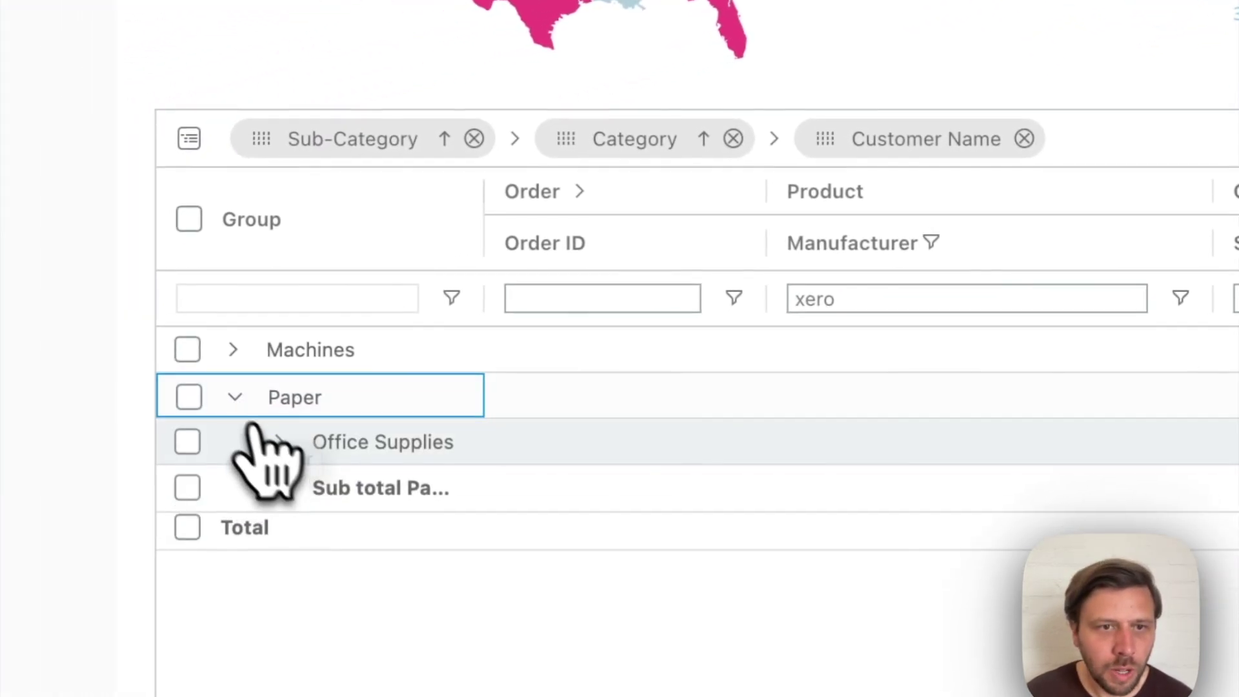
{"action": "left_click", "coordinate": [284, 452]}
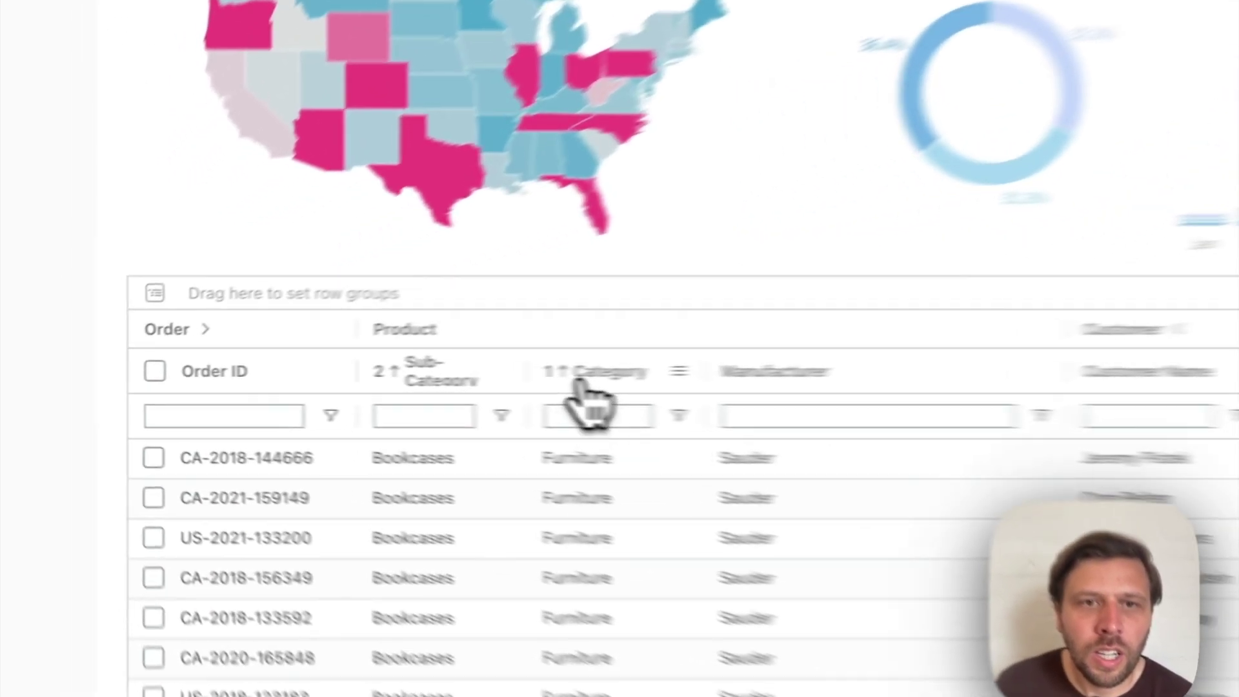
Group rows by Category and select then deselect the Technology group row.
{"action": "left_click_drag", "start_coordinate": [580, 387], "coordinate": [578, 289]}
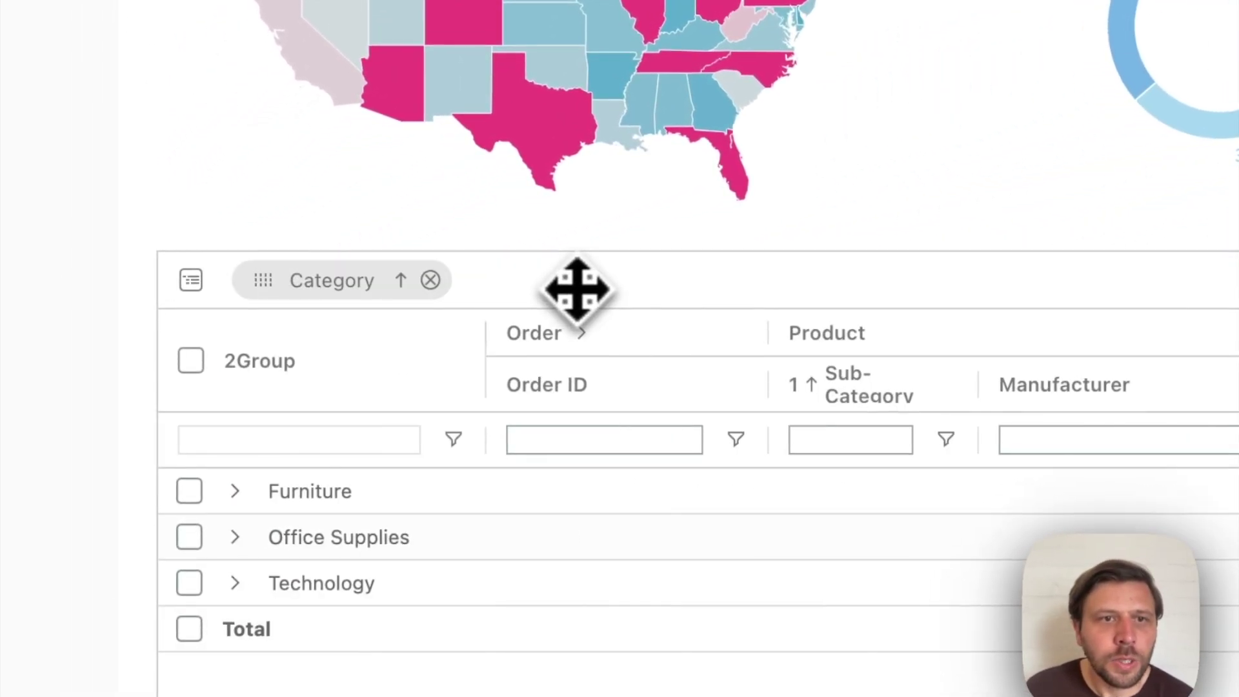
{"action": "left_click", "coordinate": [189, 585]}
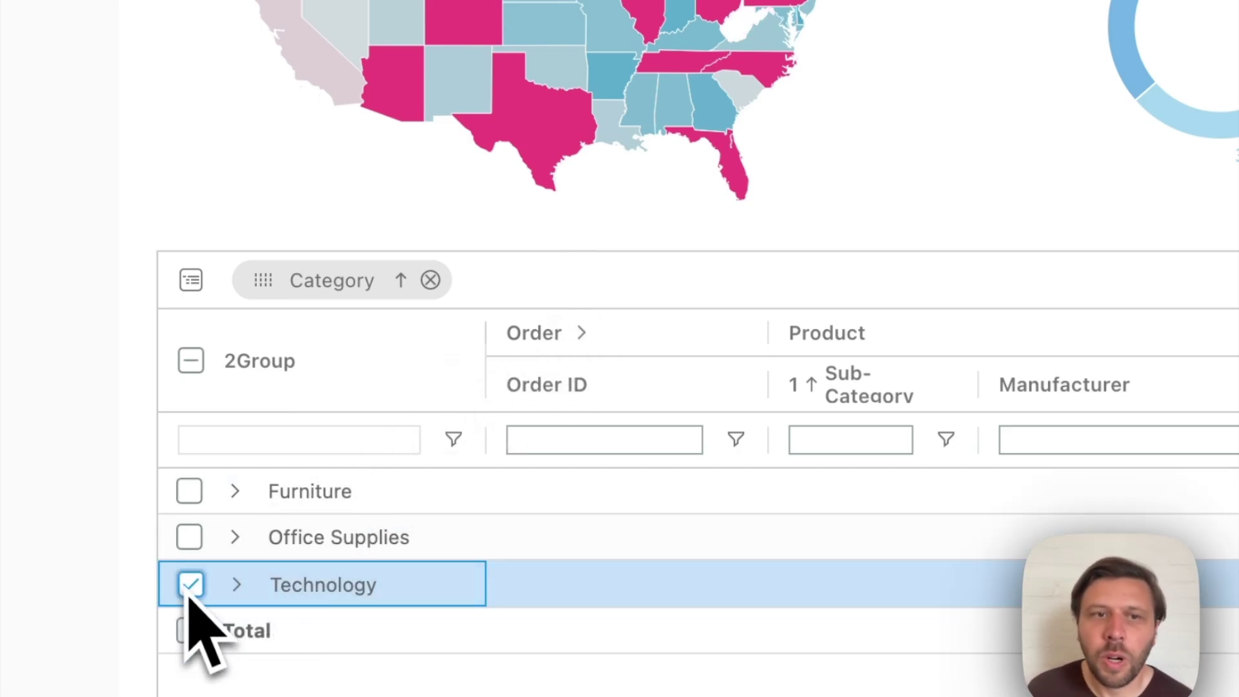
{"action": "left_click", "coordinate": [188, 592]}
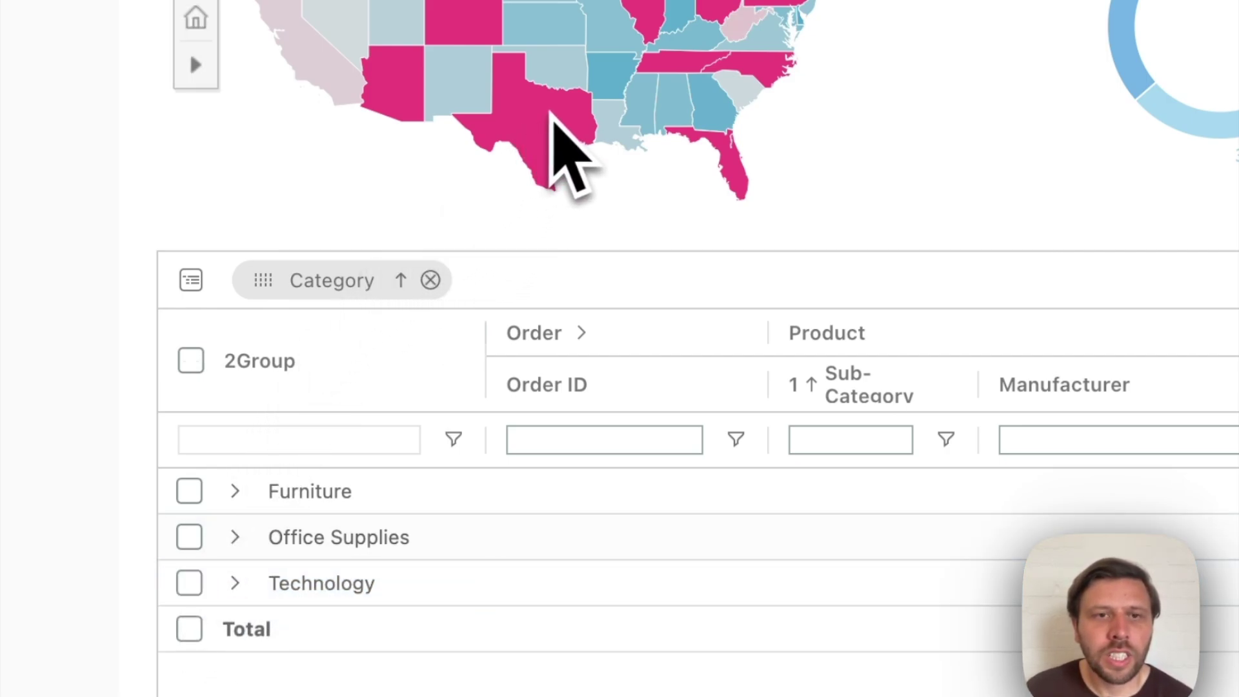
Filter the dashboard to Texas and expand the Furniture group to show Bookcases.
{"action": "left_click", "coordinate": [550, 117]}
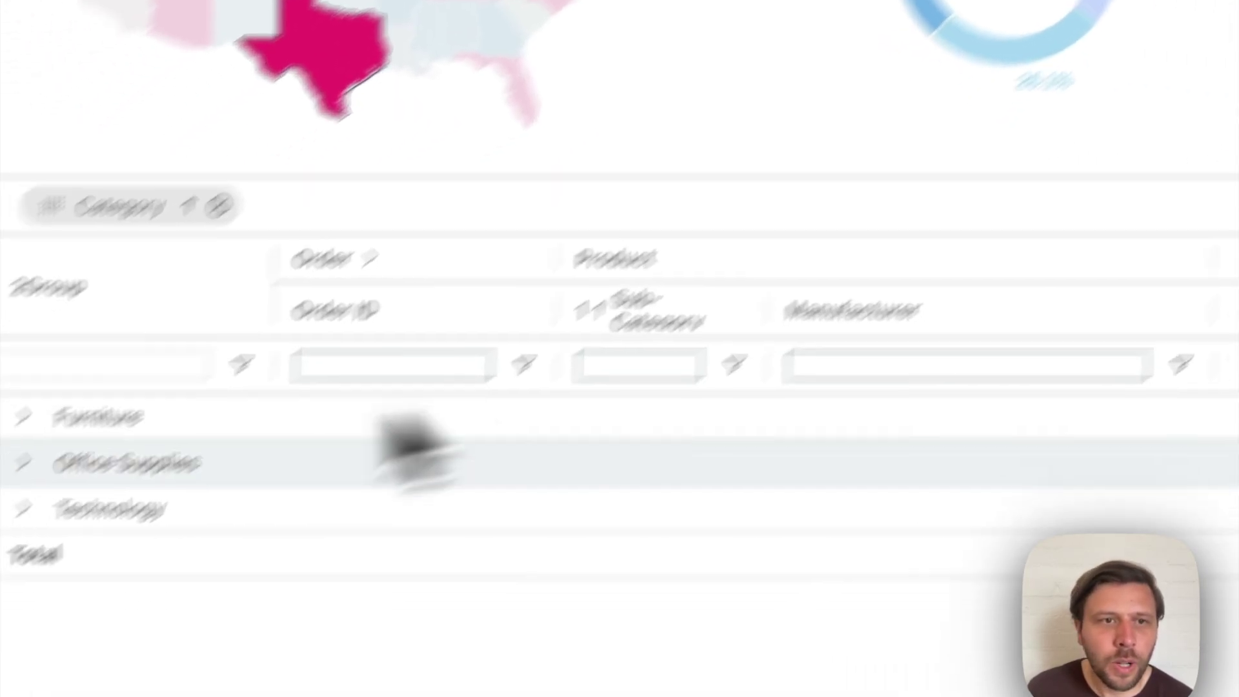
{"action": "mouse_move", "coordinate": [235, 493]}
{"action": "left_mouse_down"}
{"action": "mouse_move", "coordinate": [227, 504]}
{"action": "mouse_move", "coordinate": [236, 496]}
{"action": "left_mouse_up"}
{"action": "left_click_drag", "start_coordinate": [235, 298], "coordinate": [260, 304]}
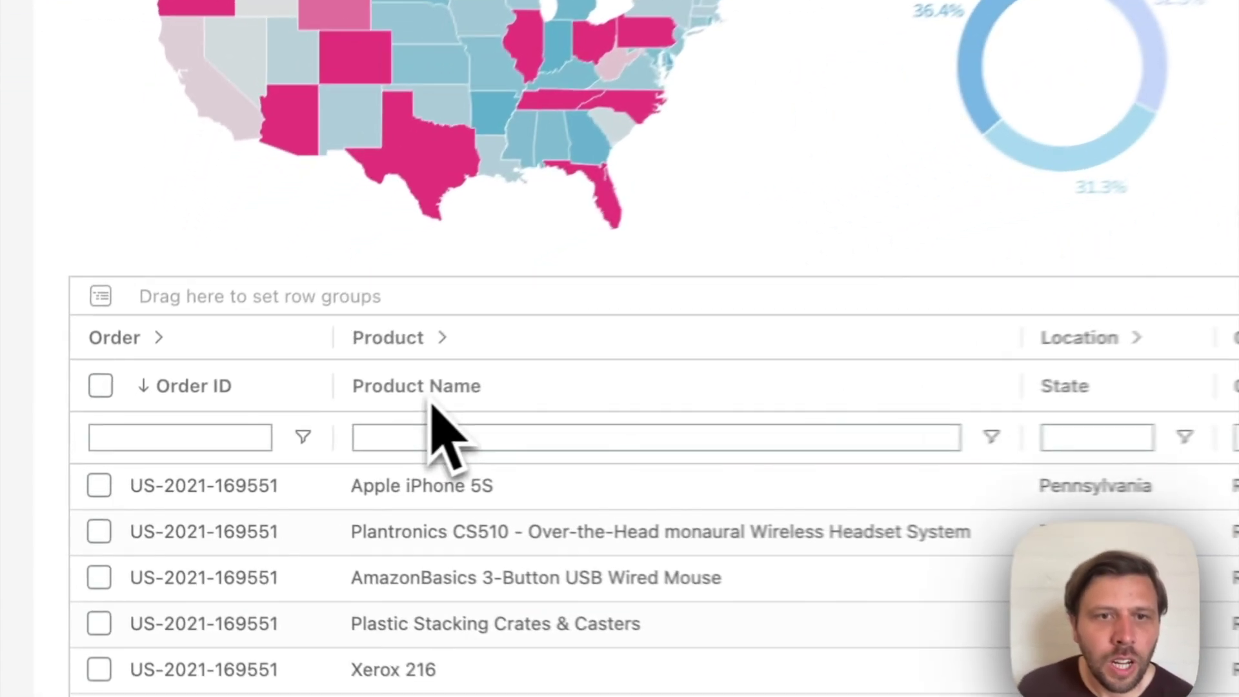
Group rows by Product Name and widen the Group column to show full product names.
{"action": "left_click_drag", "start_coordinate": [438, 395], "coordinate": [387, 301]}
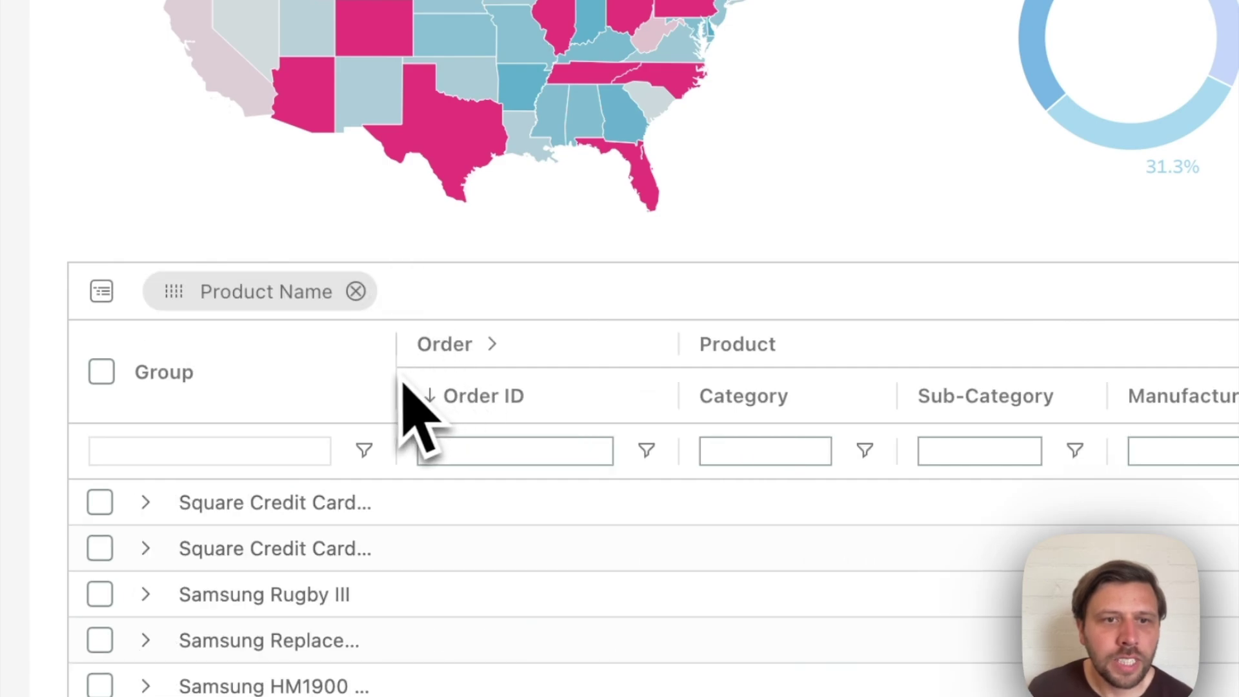
{"action": "left_click_drag", "start_coordinate": [398, 373], "coordinate": [847, 416]}
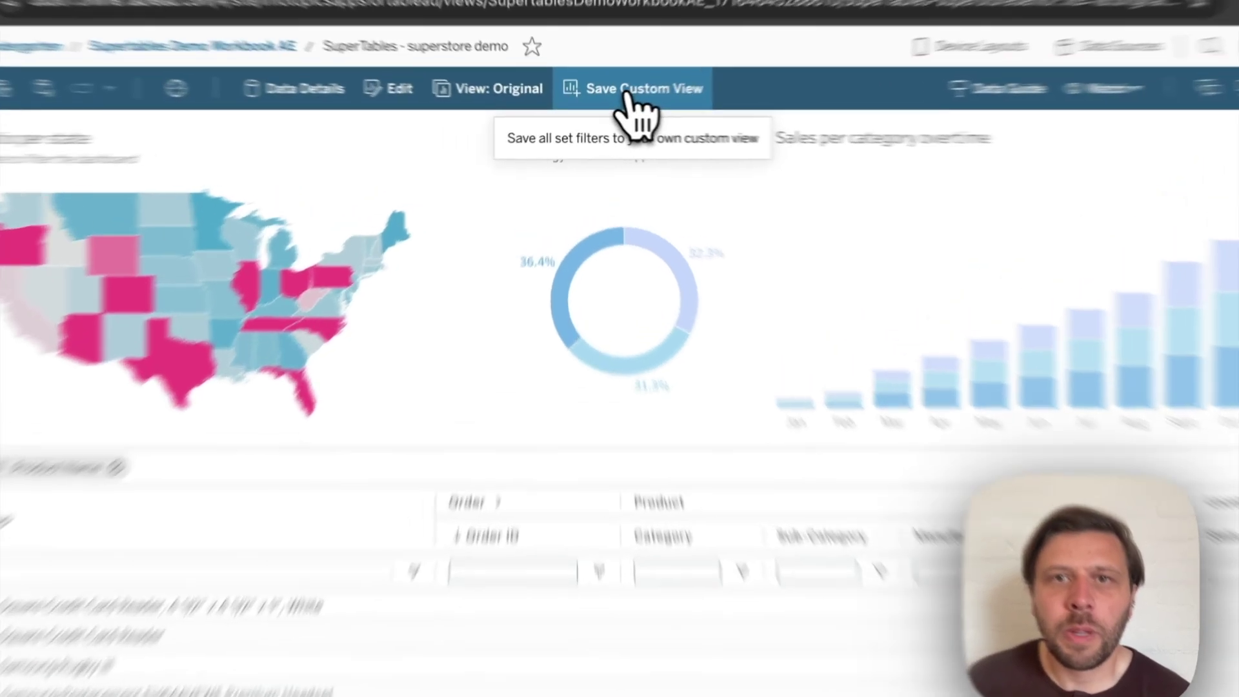
Save the current grid layout as a custom view named 'Custom View'.
{"action": "left_click", "coordinate": [613, 100]}
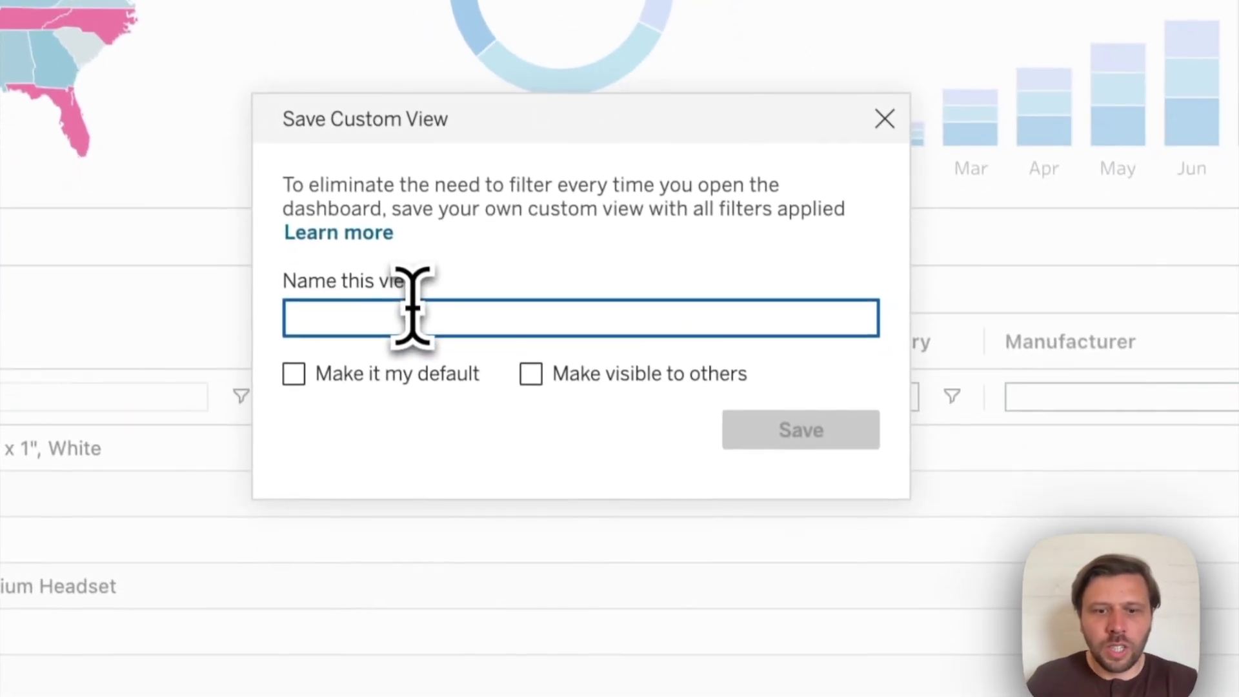
{"action": "type", "text": "Cust"}
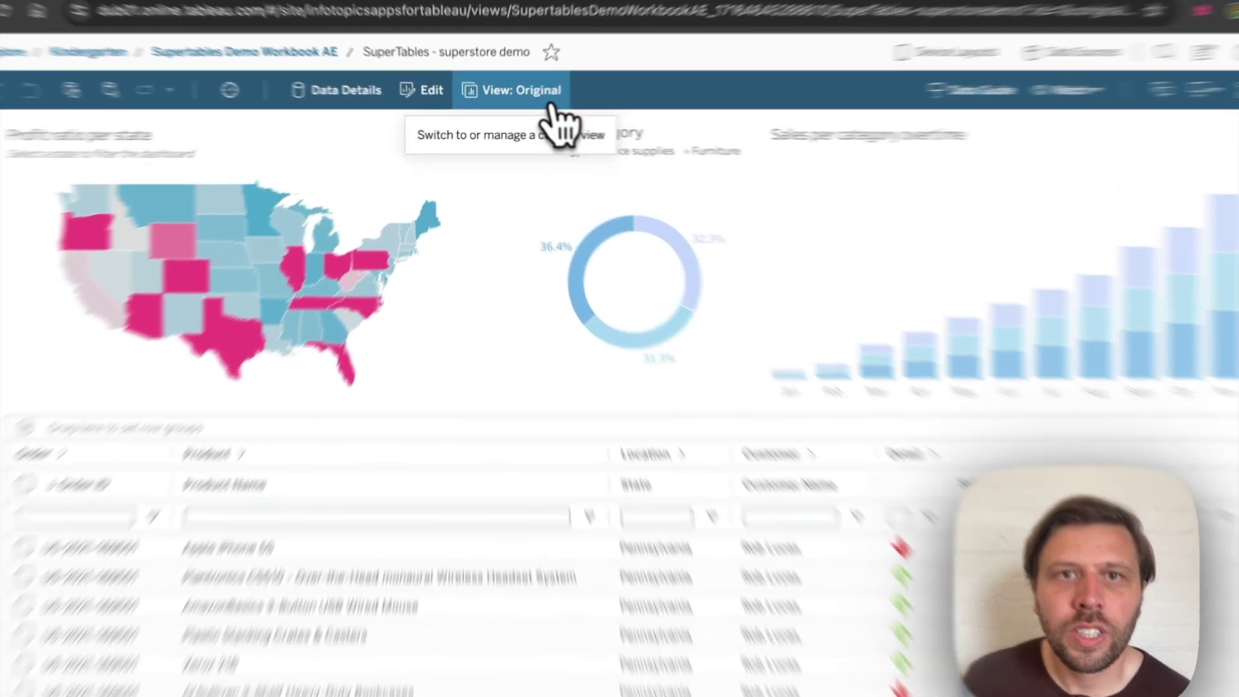
Bring up the Manage Custom Views panel from the View: Original toolbar button.
{"action": "left_click", "coordinate": [514, 96]}
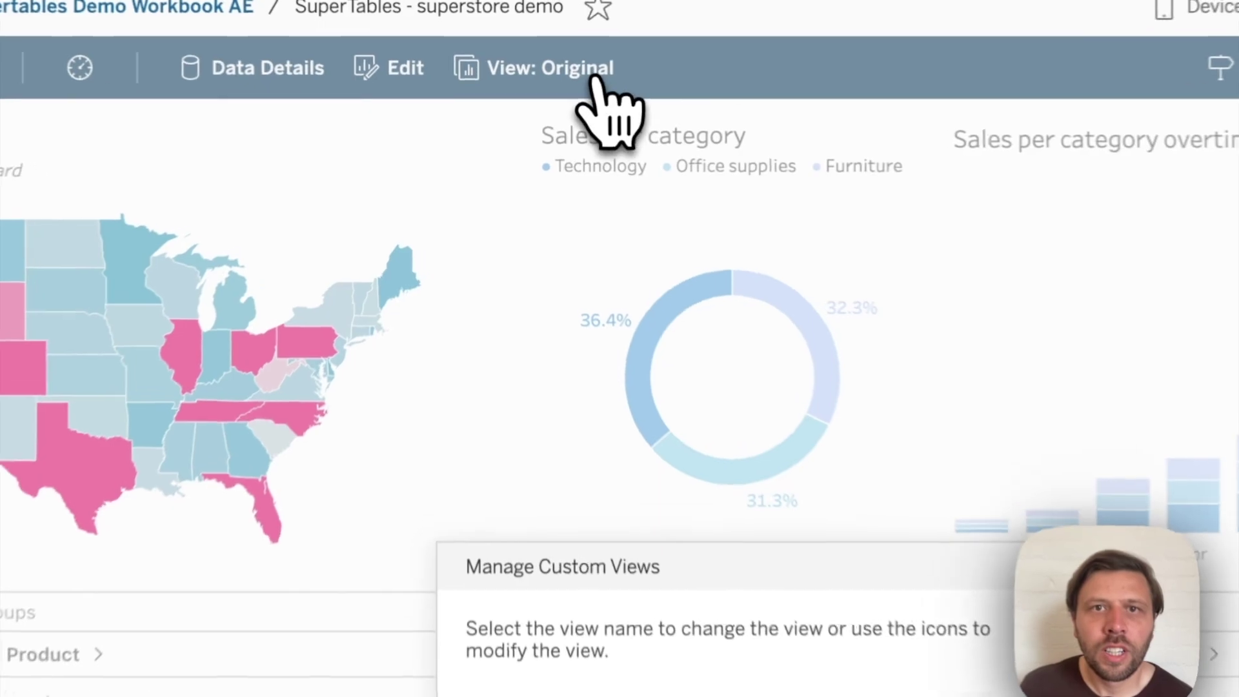